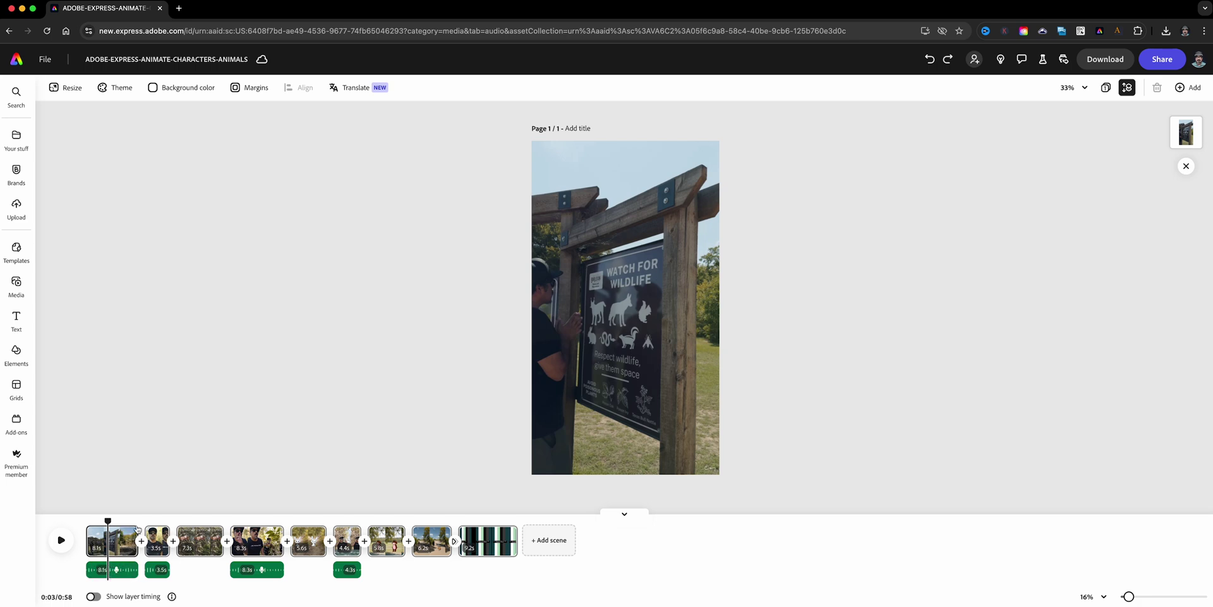
Preview the video, playing from the sloth scene and then from the first scene.
{"action": "left_click_drag", "start_coordinate": [107, 520], "coordinate": [184, 522]}
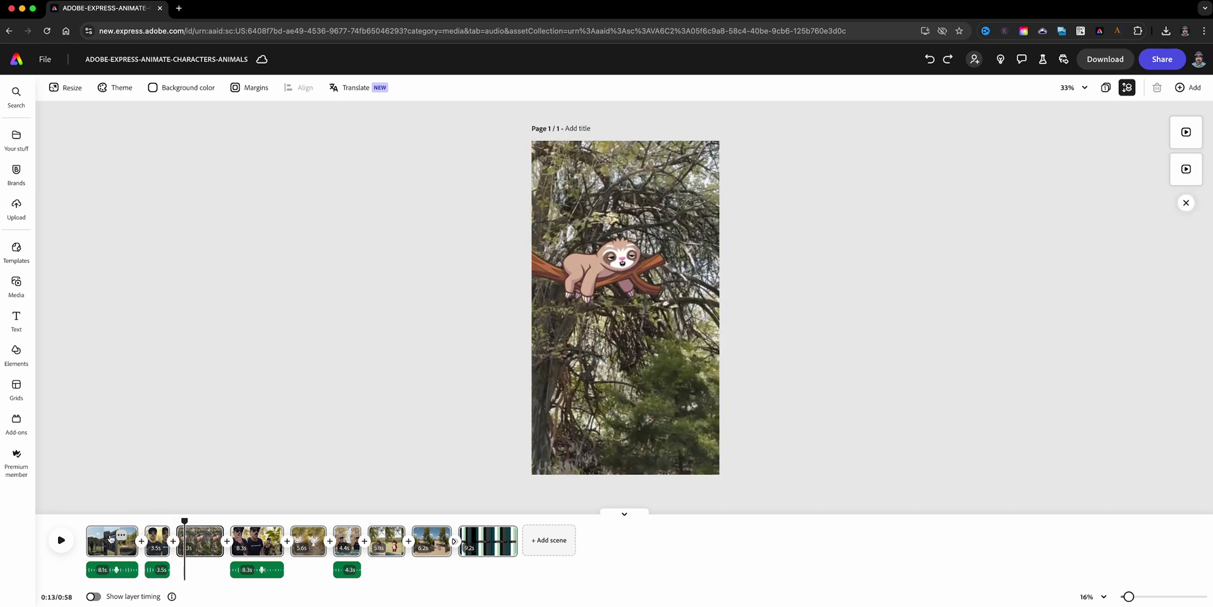
{"action": "left_click", "coordinate": [69, 546]}
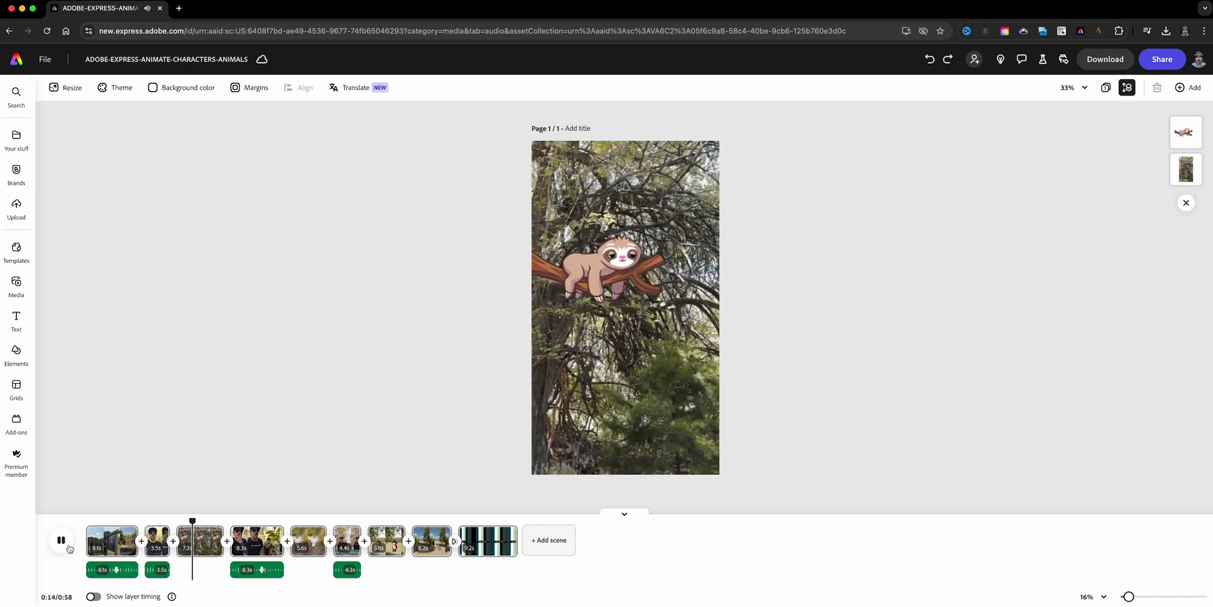
{"action": "left_click", "coordinate": [61, 540]}
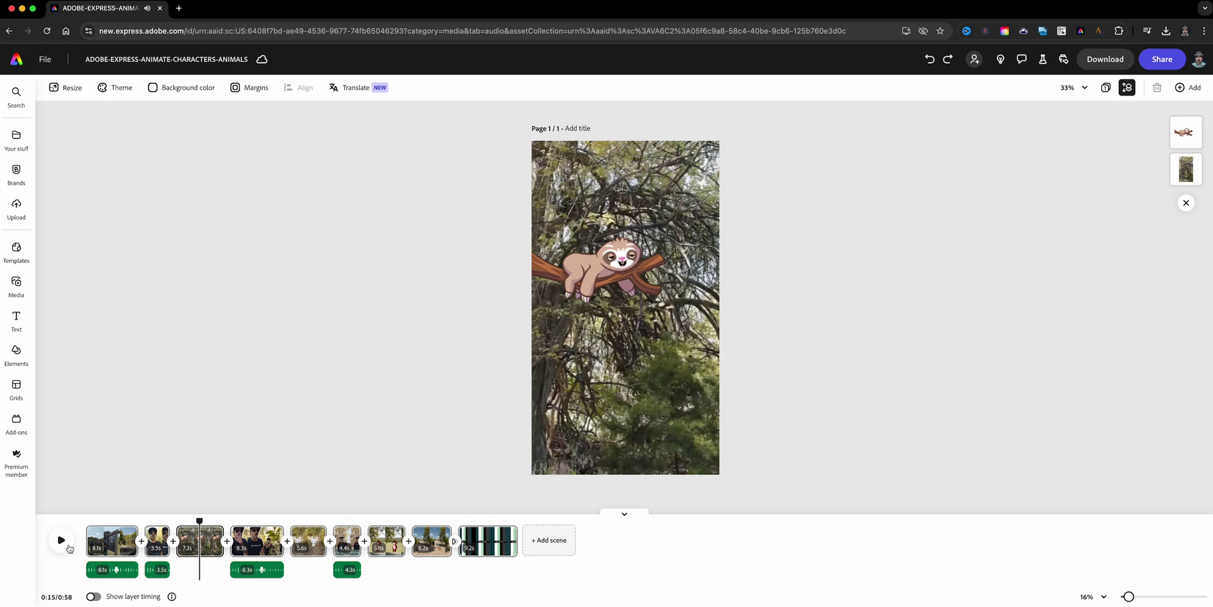
{"action": "mouse_move", "coordinate": [112, 541]}
{"action": "left_click", "coordinate": [116, 524]}
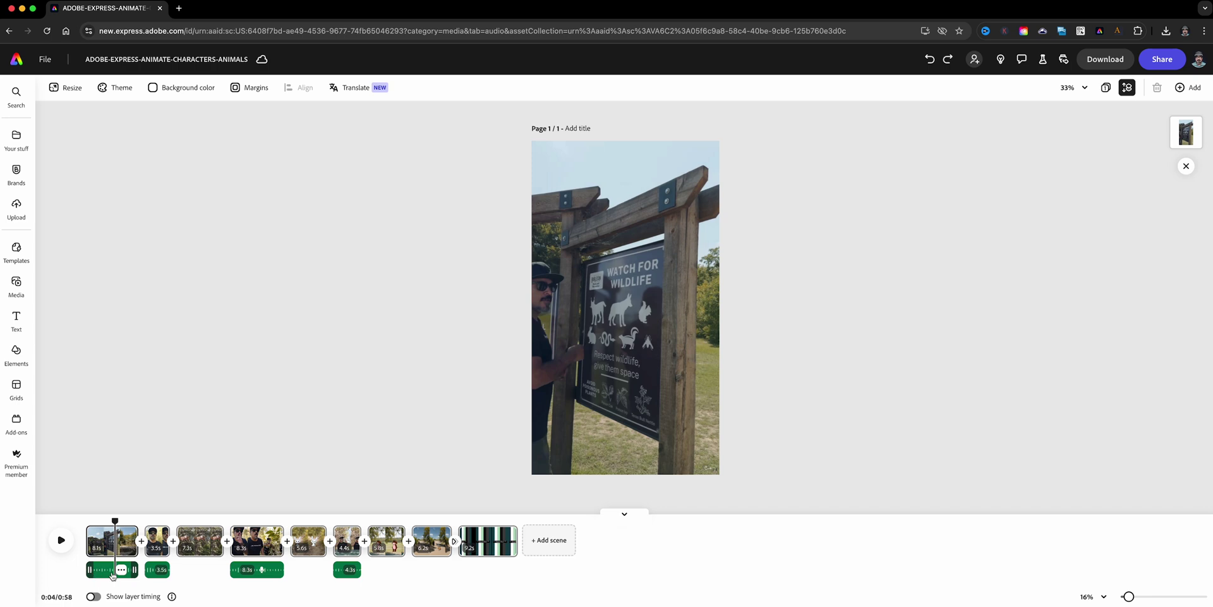
{"action": "left_click", "coordinate": [62, 540]}
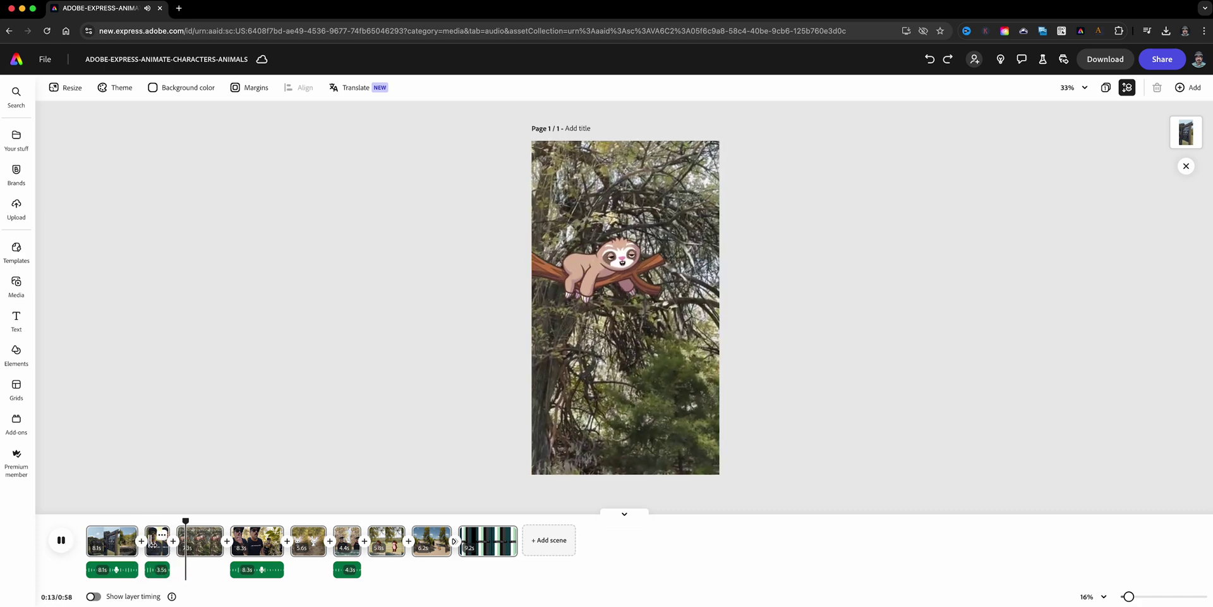
{"action": "left_click", "coordinate": [60, 547]}
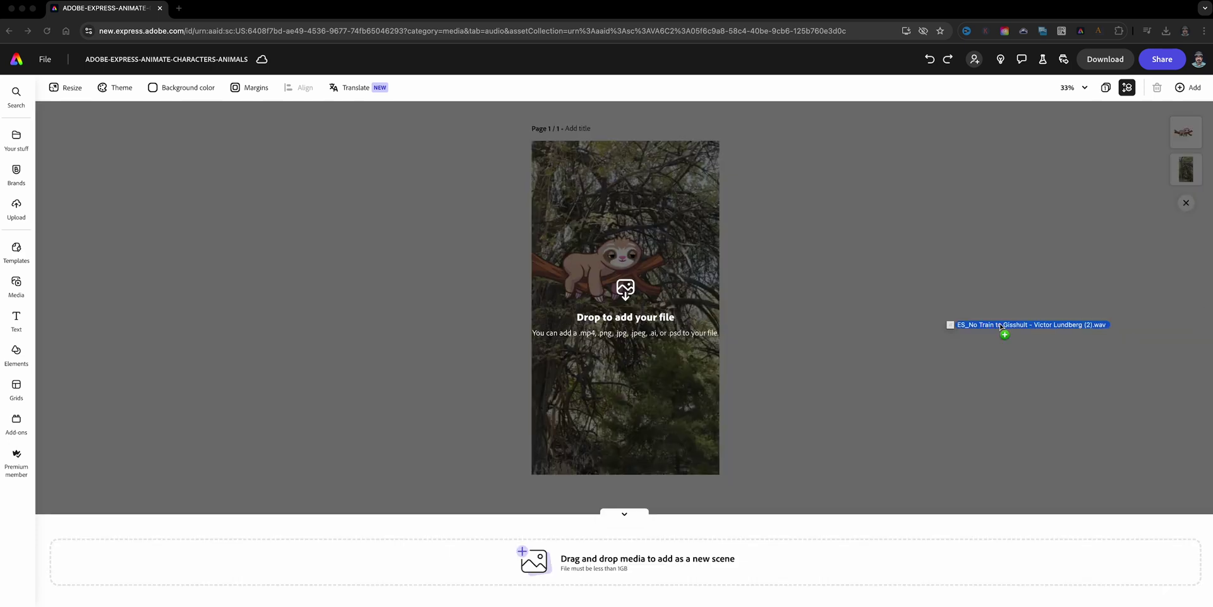
Add the music file as a track under the video, lower it to 8%, and apply a fade.
{"action": "left_click_drag", "start_coordinate": [948, 324], "coordinate": [291, 567]}
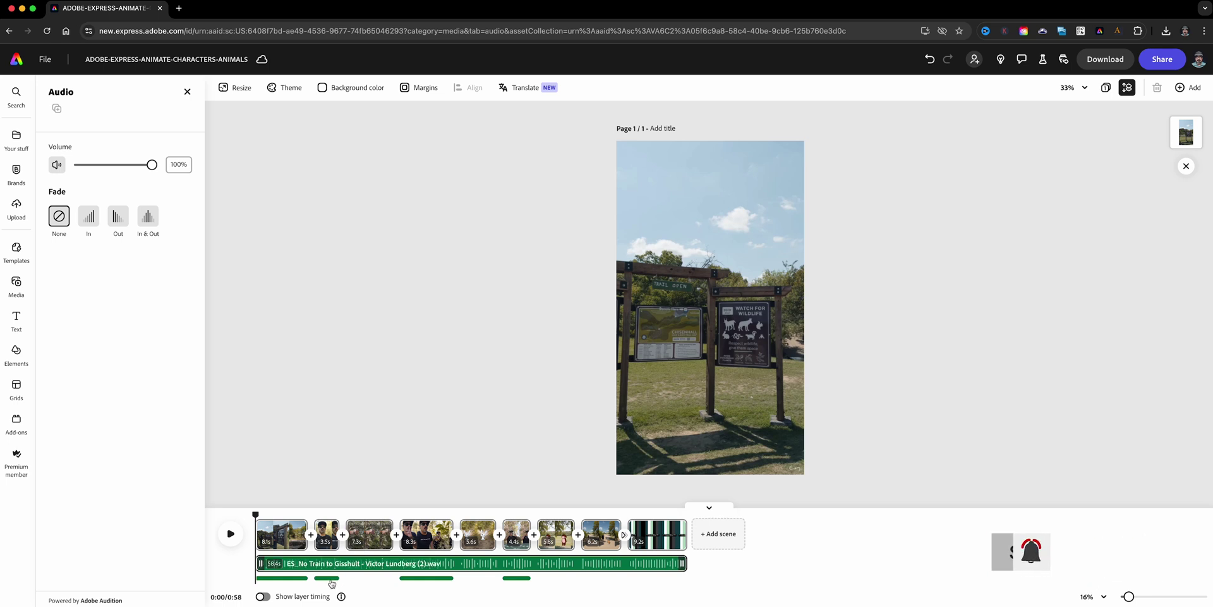
{"action": "left_click", "coordinate": [330, 577]}
{"action": "left_click", "coordinate": [333, 557]}
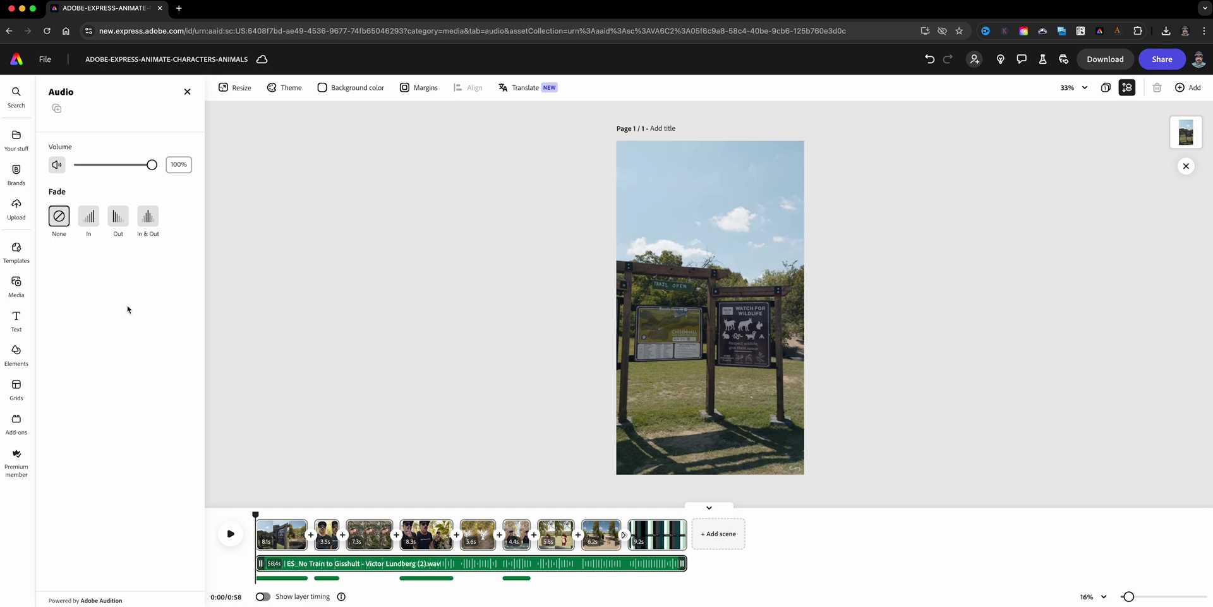
{"action": "left_click_drag", "start_coordinate": [148, 169], "coordinate": [82, 170]}
{"action": "left_click", "coordinate": [298, 513]}
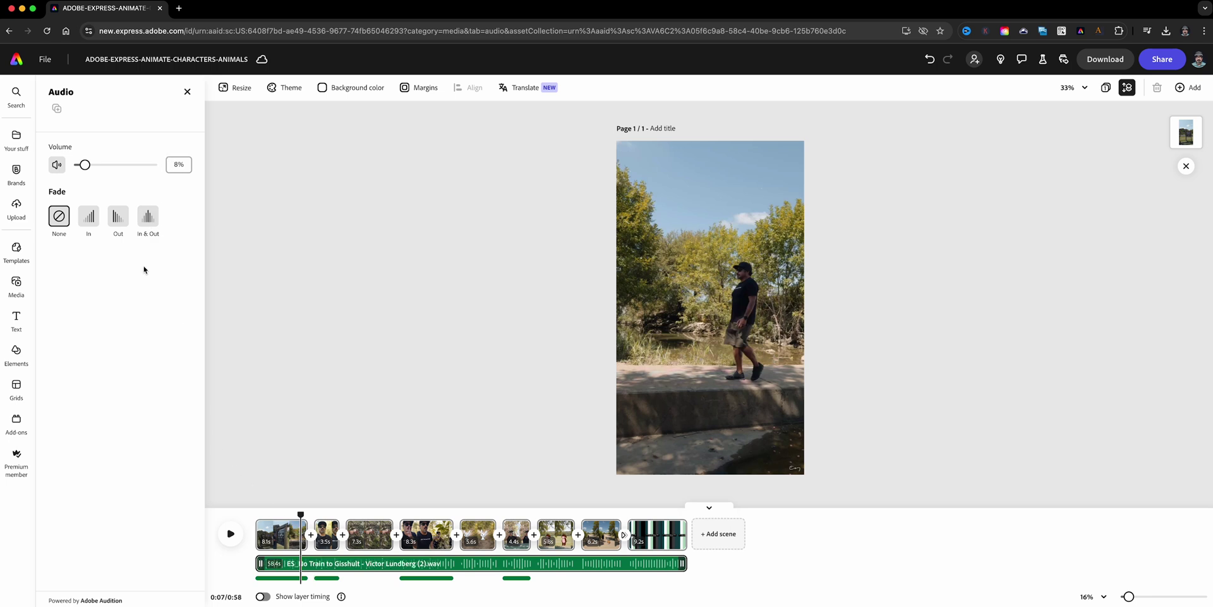
{"action": "left_click", "coordinate": [148, 216]}
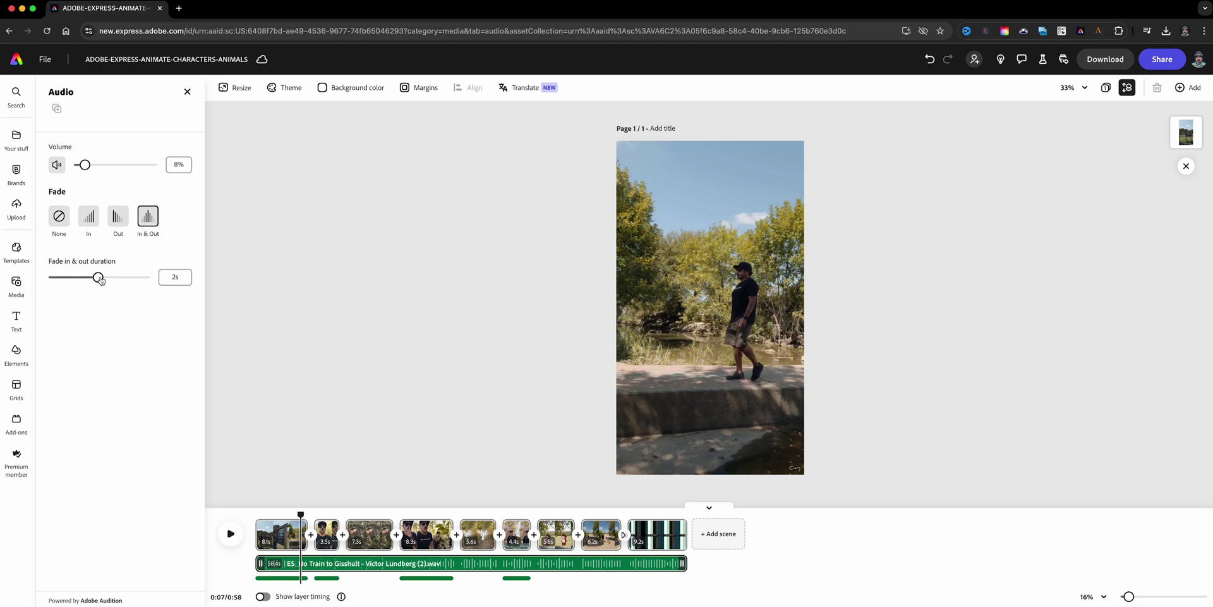
Lengthen the music fade to 3 seconds and check the opening fade-in and the Thanks for watching fade-out.
{"action": "mouse_move", "coordinate": [99, 278]}
{"action": "left_mouse_down"}
{"action": "mouse_move", "coordinate": [149, 297]}
{"action": "mouse_move", "coordinate": [123, 282]}
{"action": "left_mouse_up"}
{"action": "left_click_drag", "start_coordinate": [300, 511], "coordinate": [256, 511]}
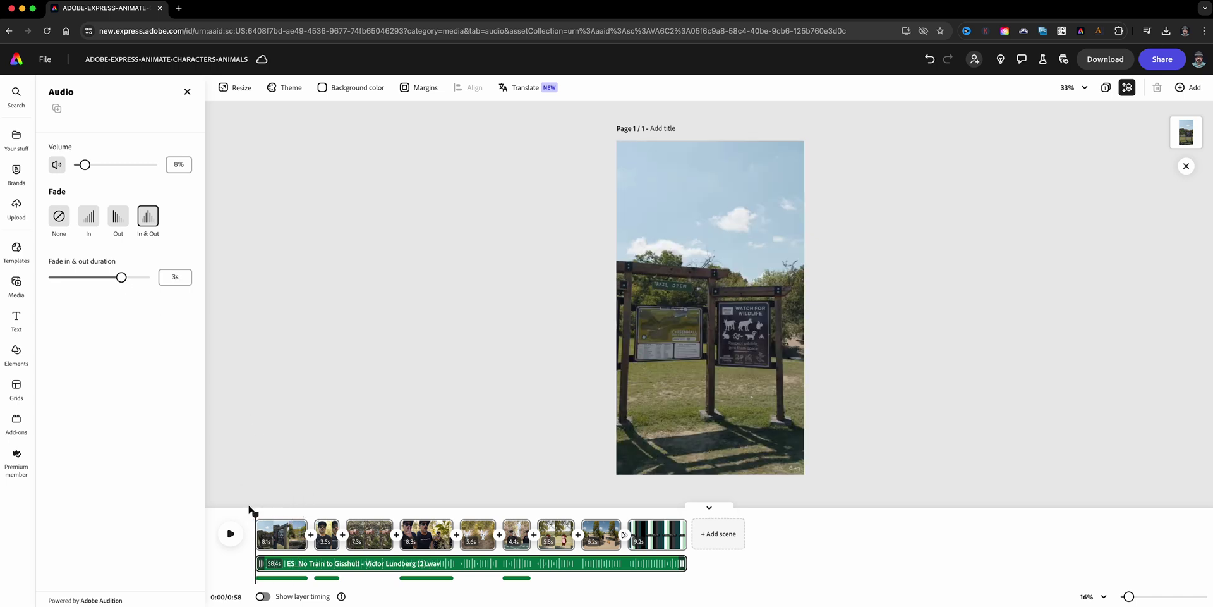
{"action": "left_click", "coordinate": [227, 543]}
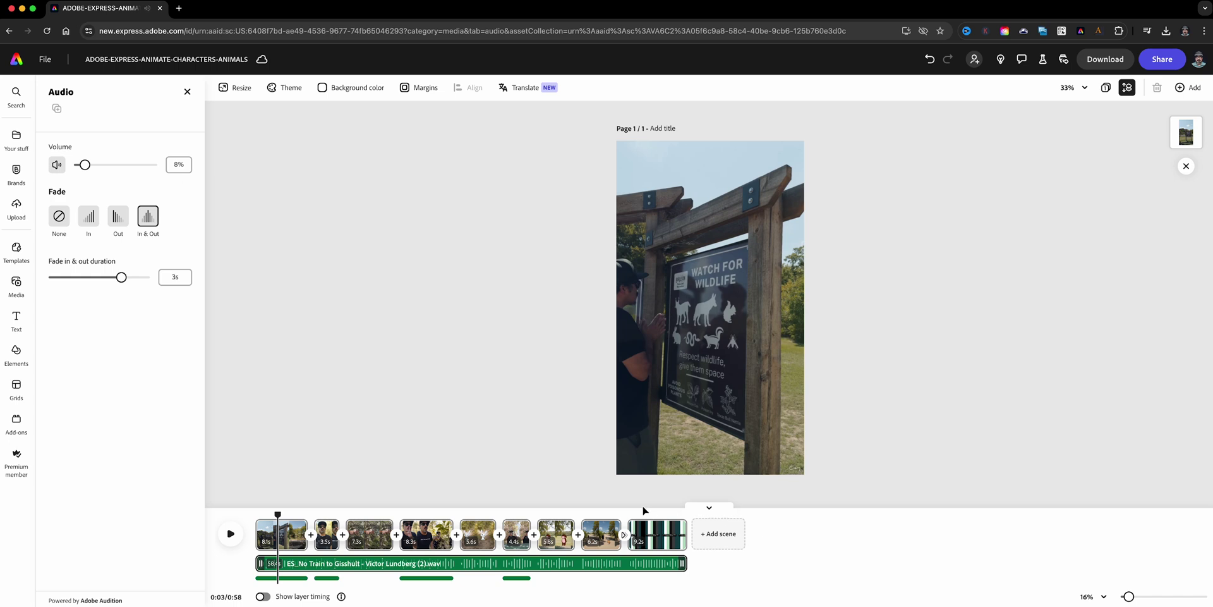
{"action": "left_click", "coordinate": [669, 519]}
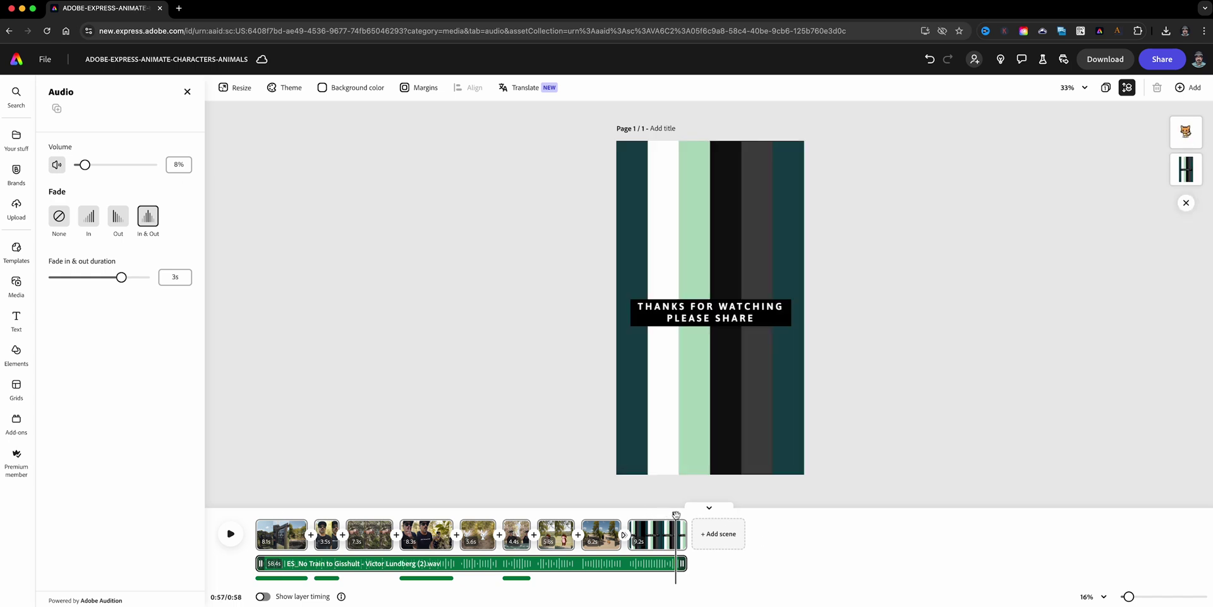
{"action": "left_click", "coordinate": [222, 536]}
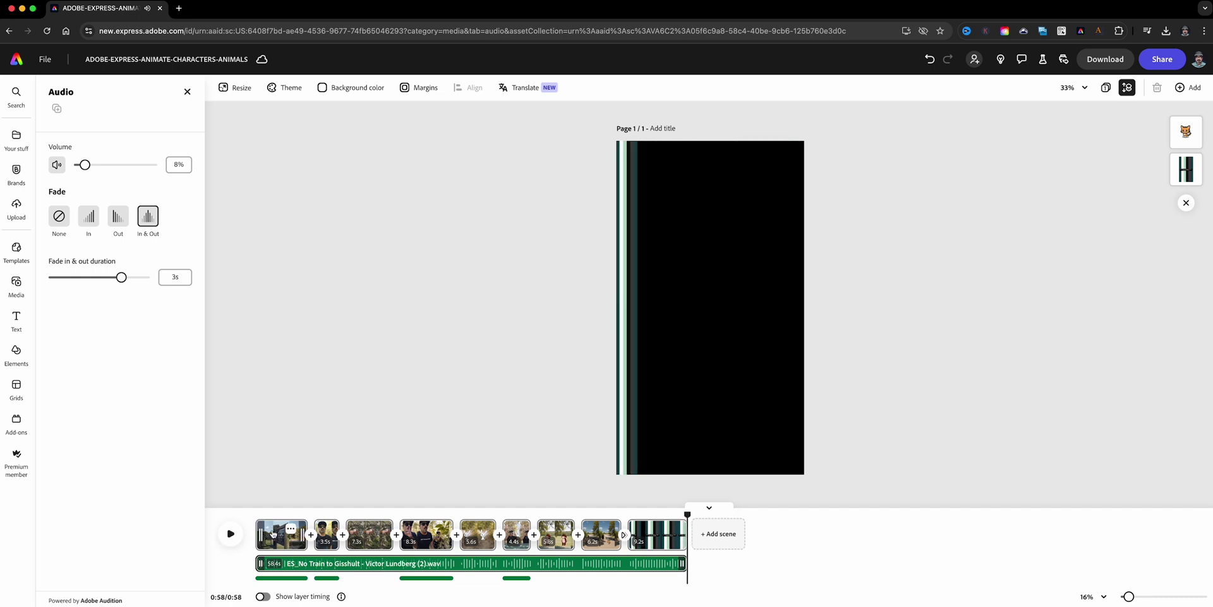
{"action": "left_click", "coordinate": [282, 514]}
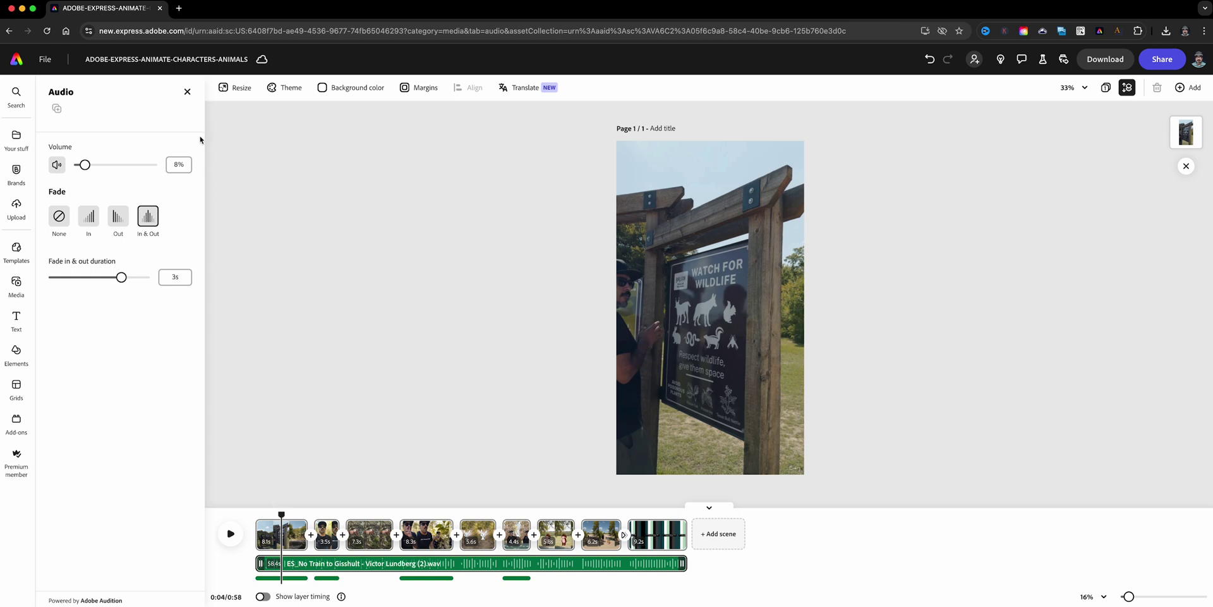
Show the media library's Audio section and preview the Birds Park 06 sound effect.
{"action": "left_click", "coordinate": [187, 92]}
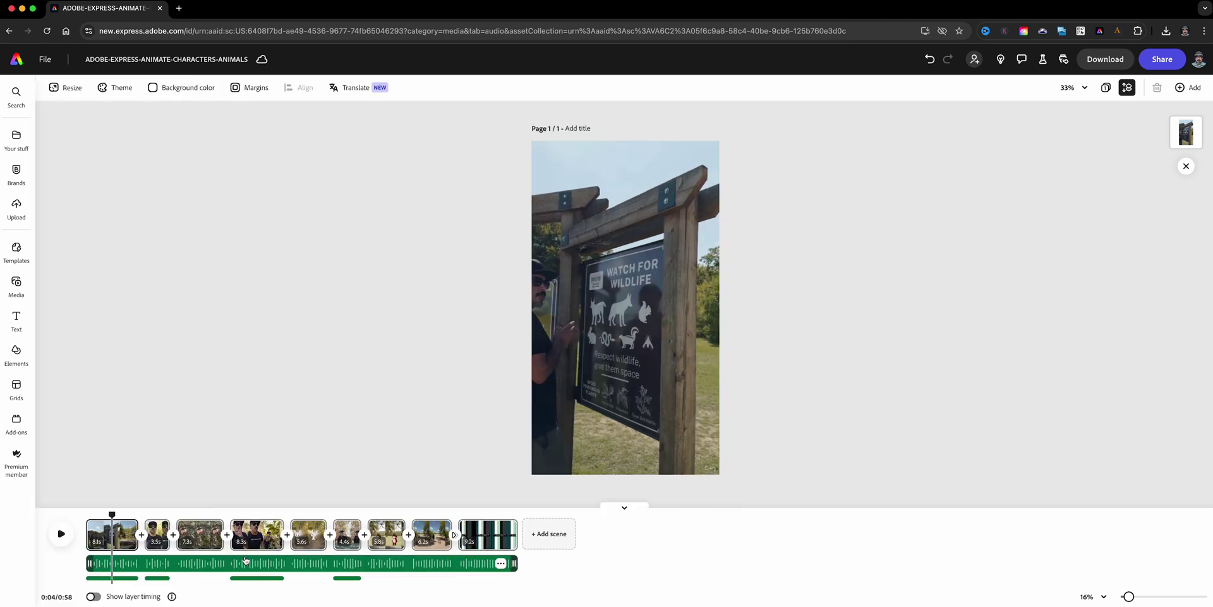
{"action": "left_click", "coordinate": [245, 560]}
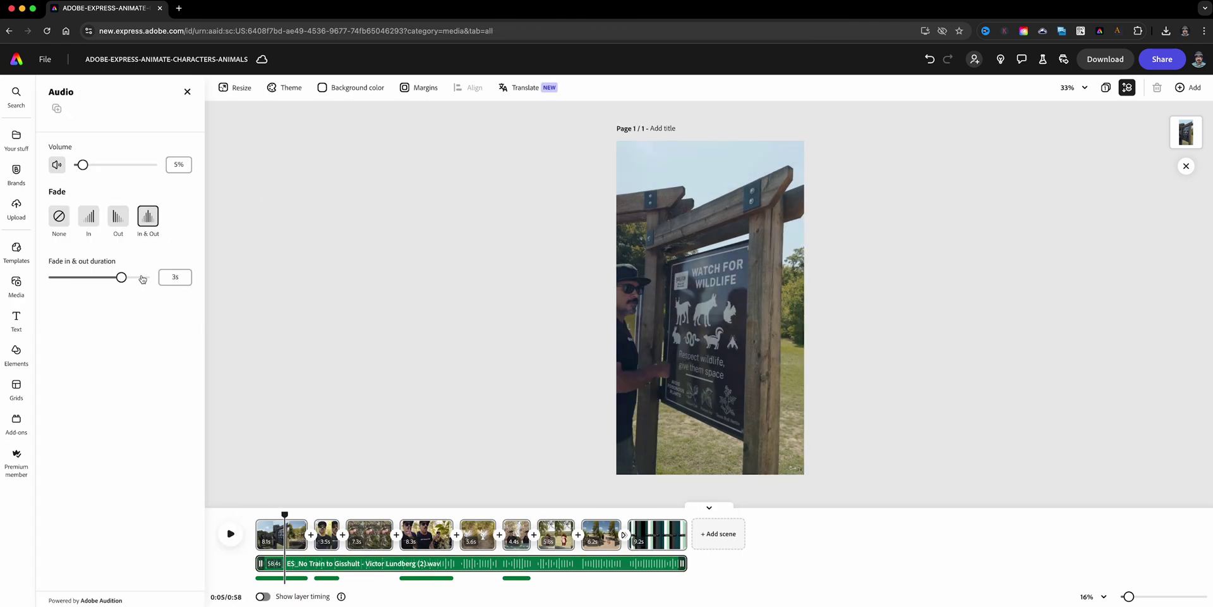
{"action": "left_click", "coordinate": [17, 282]}
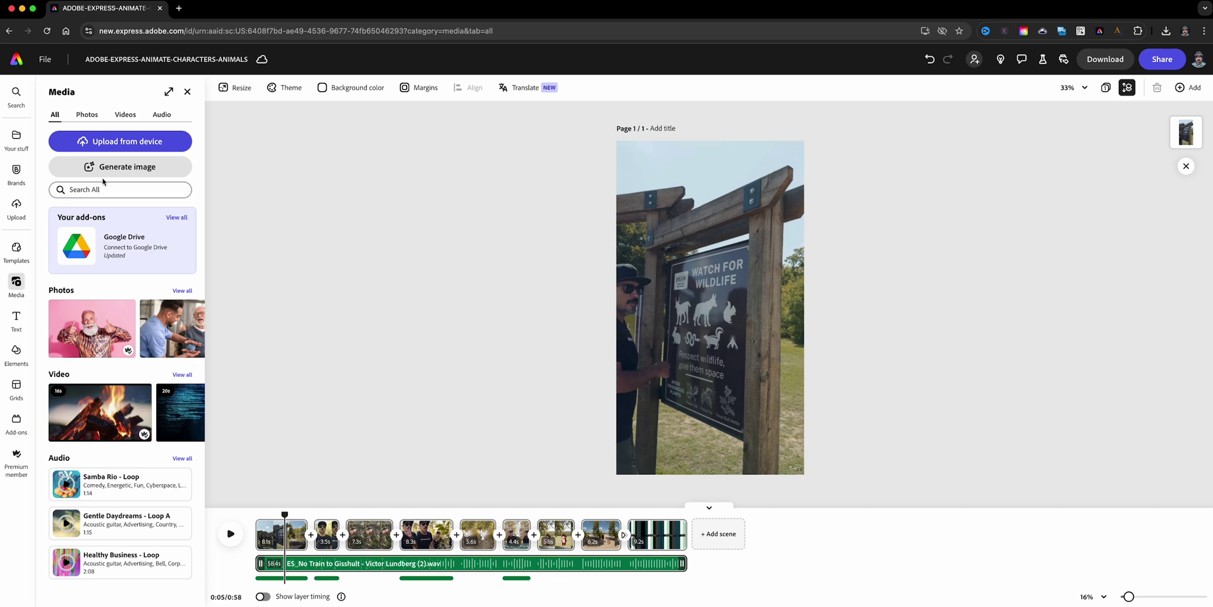
{"action": "left_click", "coordinate": [162, 114]}
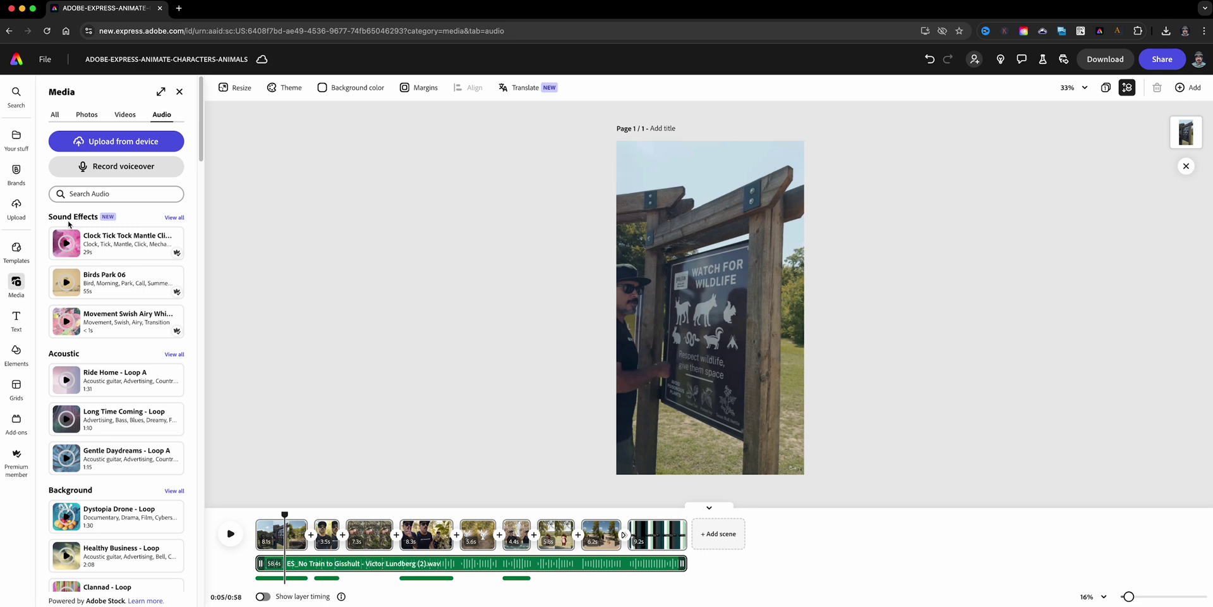
{"action": "mouse_move", "coordinate": [114, 281]}
{"action": "left_click", "coordinate": [63, 286]}
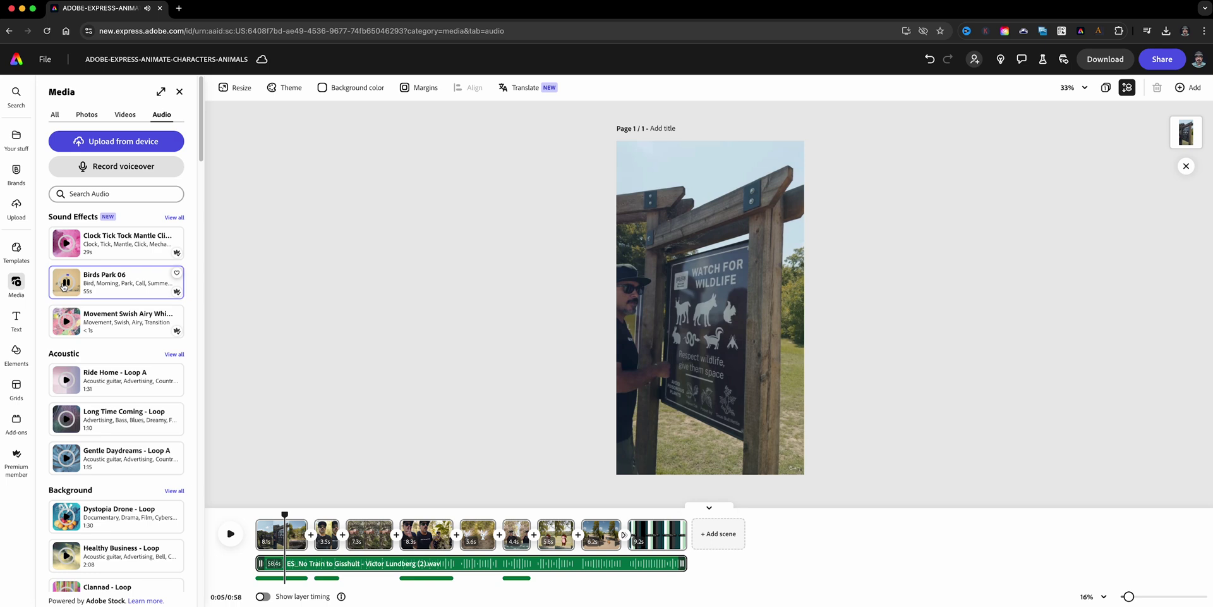
Search all sound effects for 'birds' and add Birds Park 06 to the video as audio.
{"action": "left_click", "coordinate": [170, 218]}
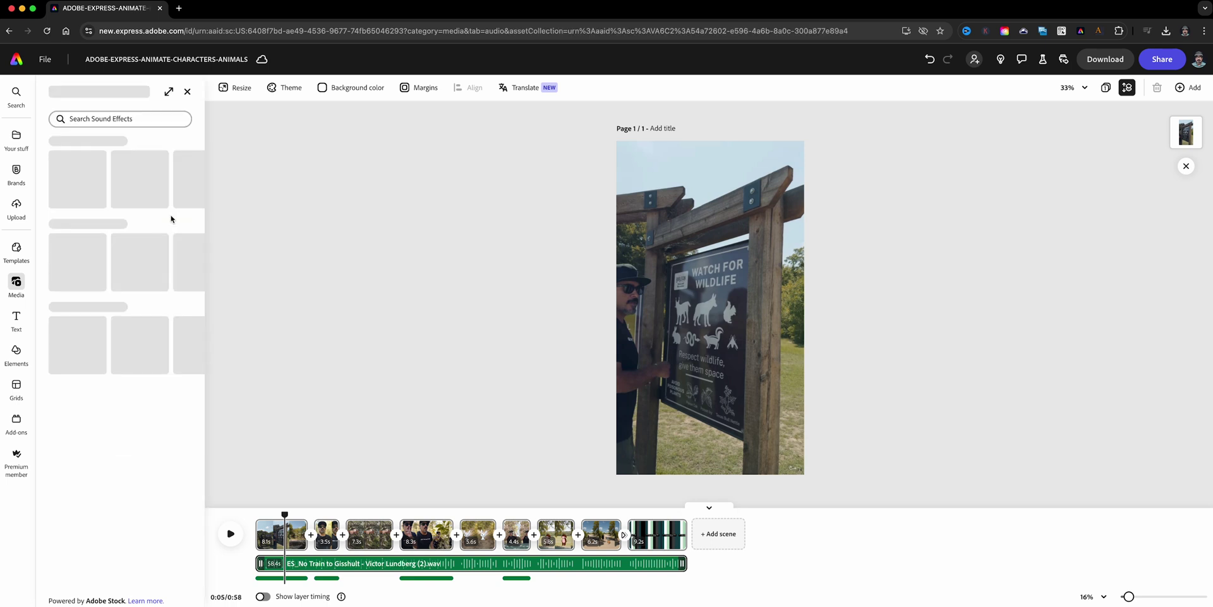
{"action": "left_click", "coordinate": [122, 118]}
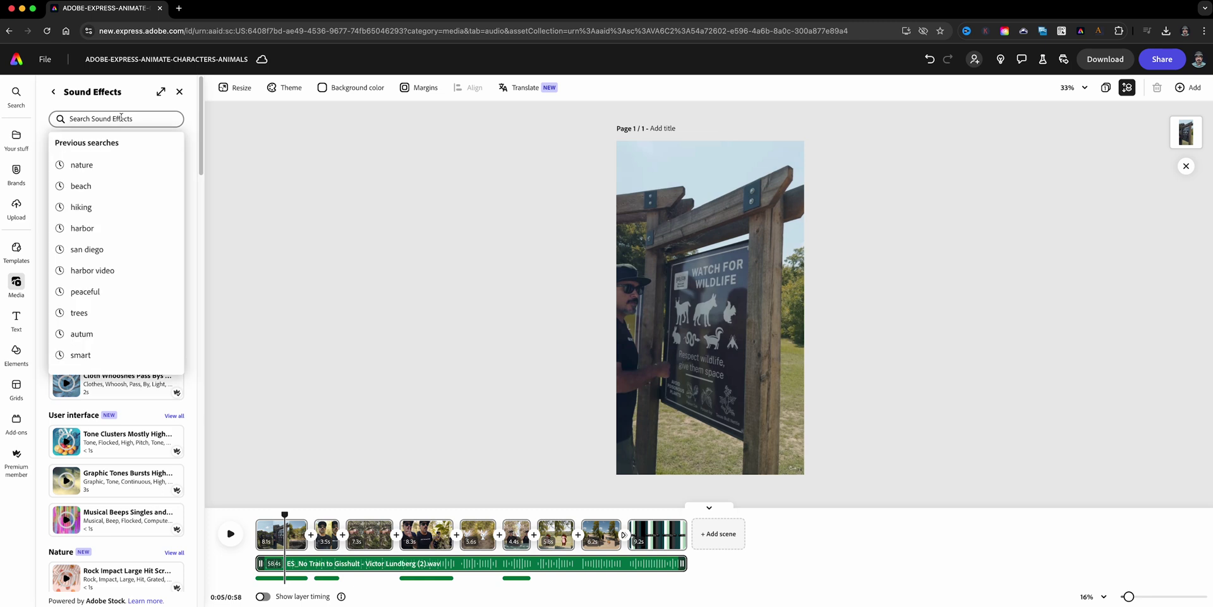
{"action": "type", "text": "bir"}
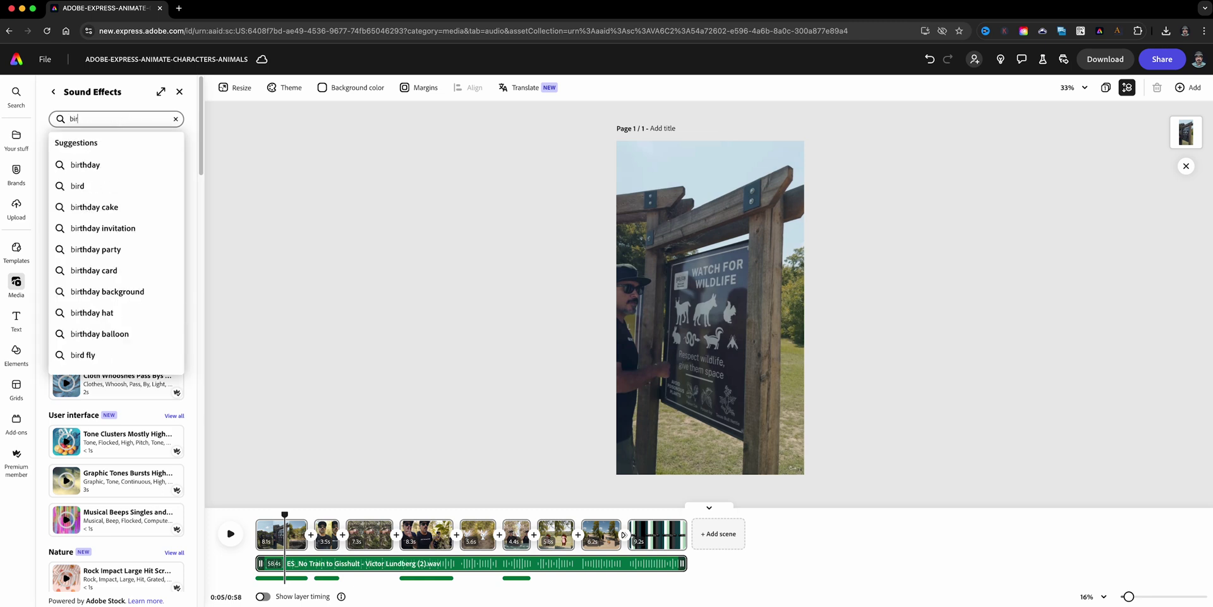
{"action": "type", "text": "ds"}
{"action": "key", "text": "Return"}
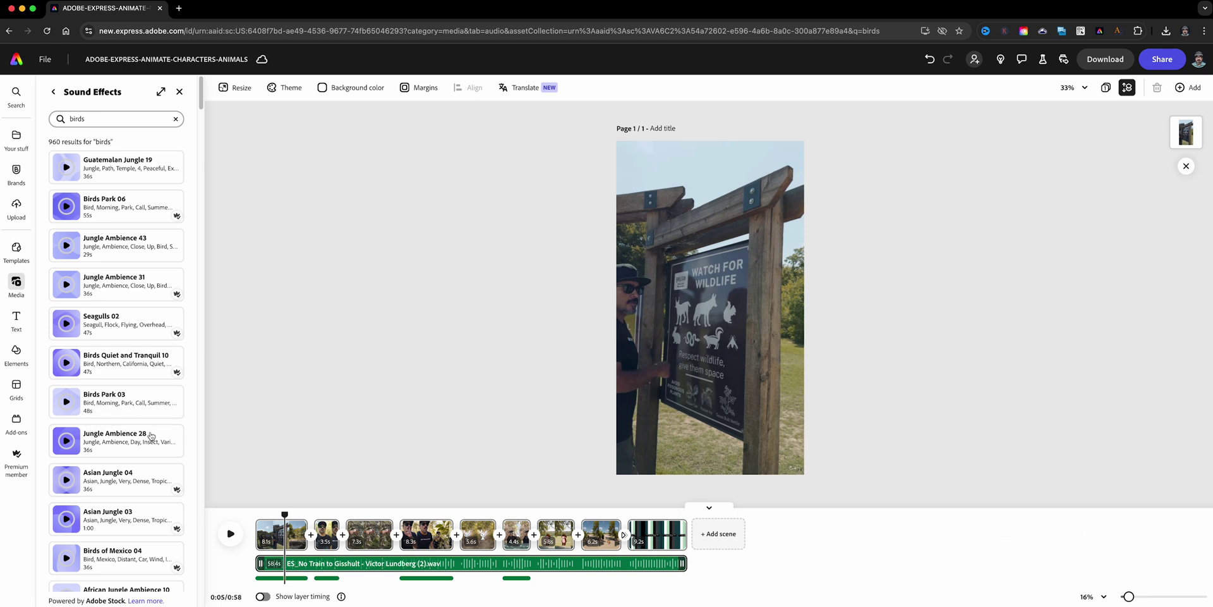
{"action": "mouse_move", "coordinate": [104, 206]}
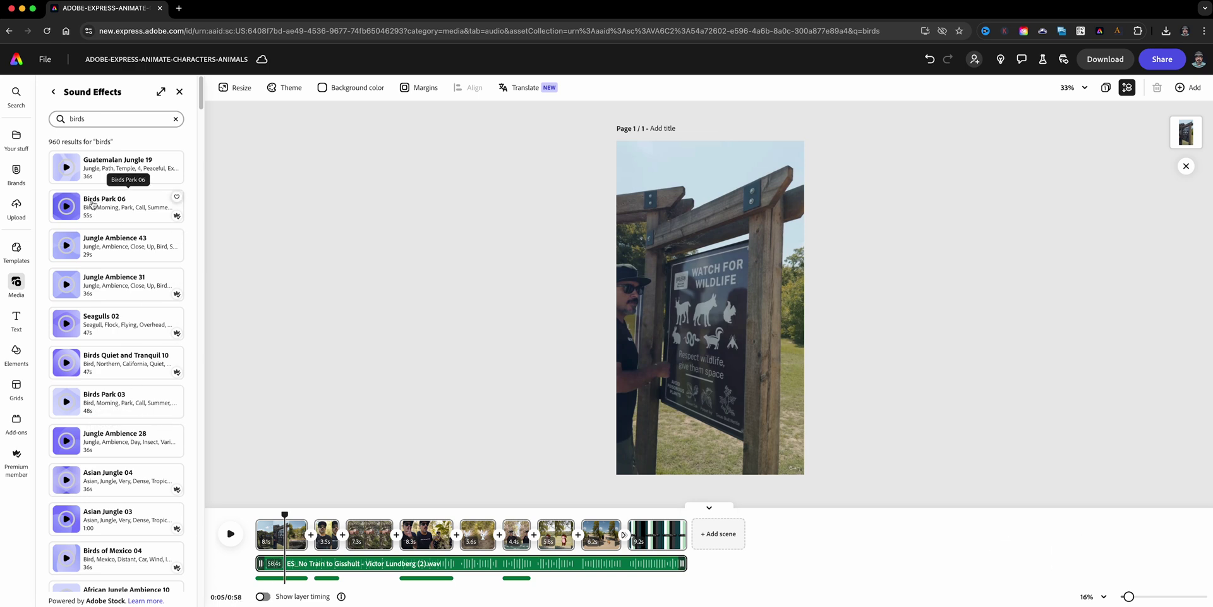
{"action": "left_click", "coordinate": [67, 206]}
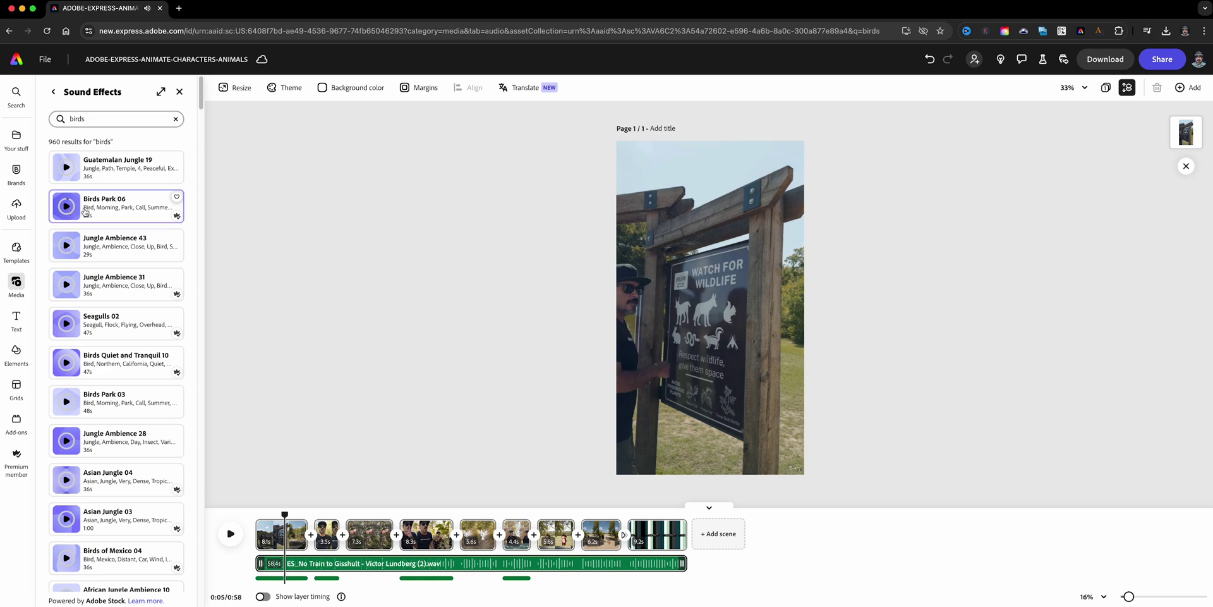
{"action": "left_click", "coordinate": [107, 211]}
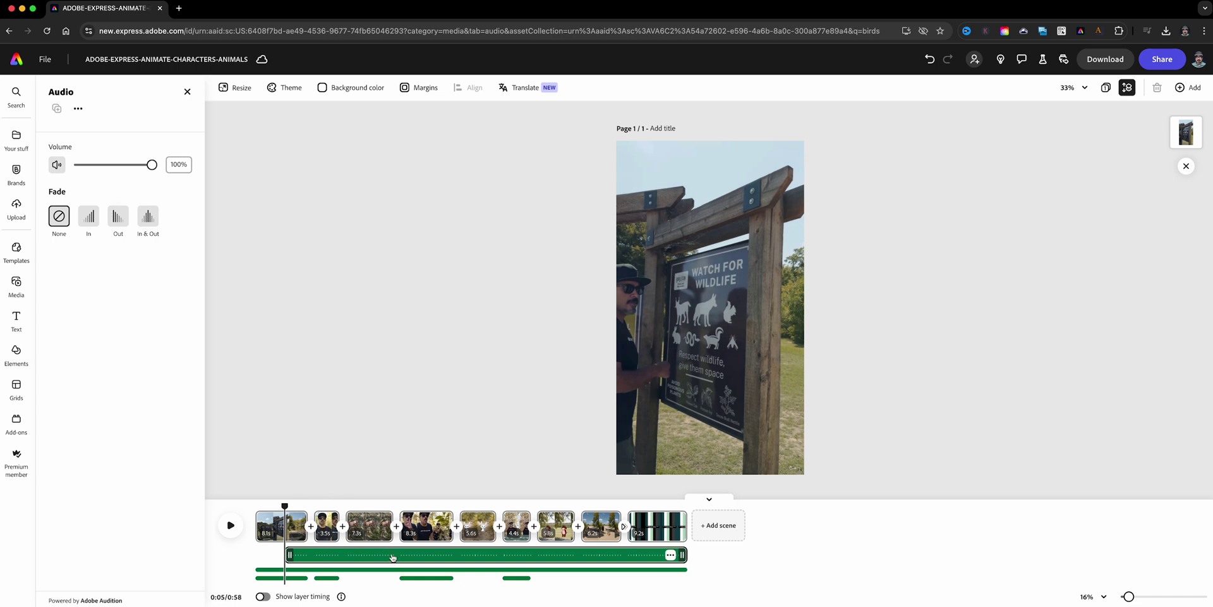
Move Birds Park 06 to the video start, trim it to 49.1 seconds, and play from the beginning.
{"action": "left_click_drag", "start_coordinate": [392, 556], "coordinate": [363, 556]}
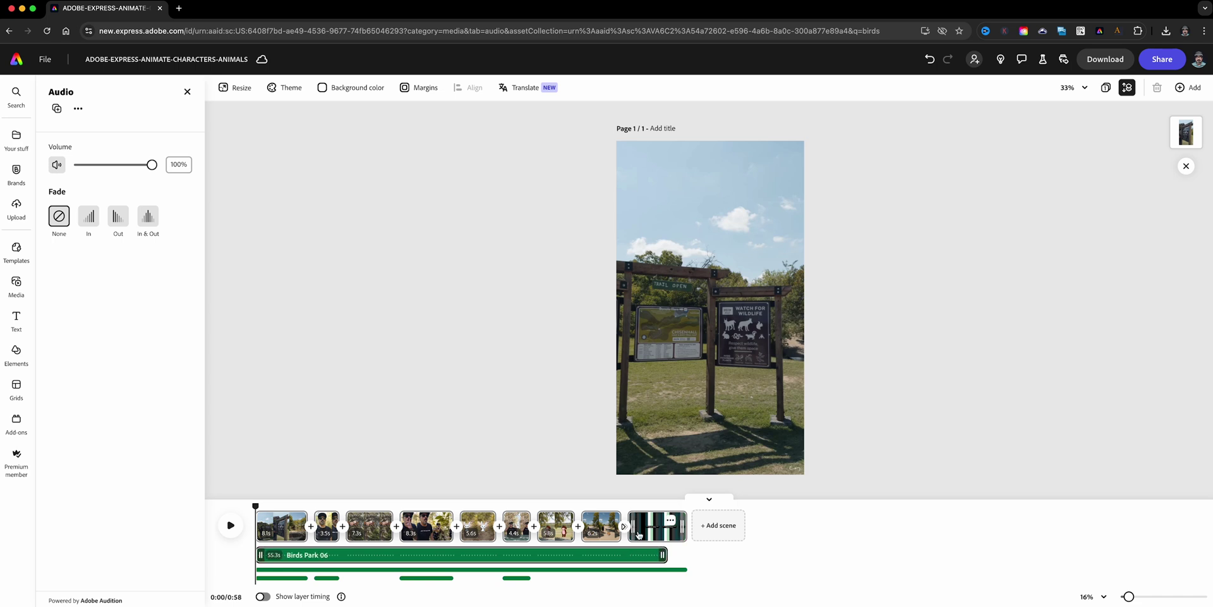
{"action": "mouse_move", "coordinate": [601, 527]}
{"action": "mouse_move", "coordinate": [662, 555]}
{"action": "left_click_drag", "start_coordinate": [662, 554], "coordinate": [622, 556]}
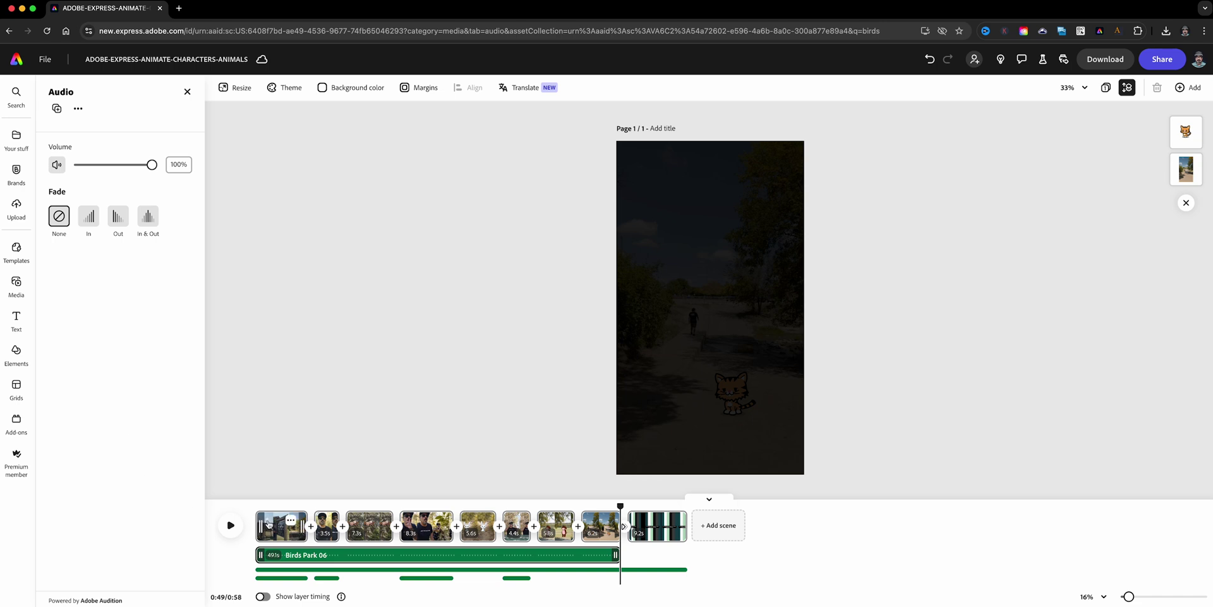
{"action": "left_click", "coordinate": [256, 506]}
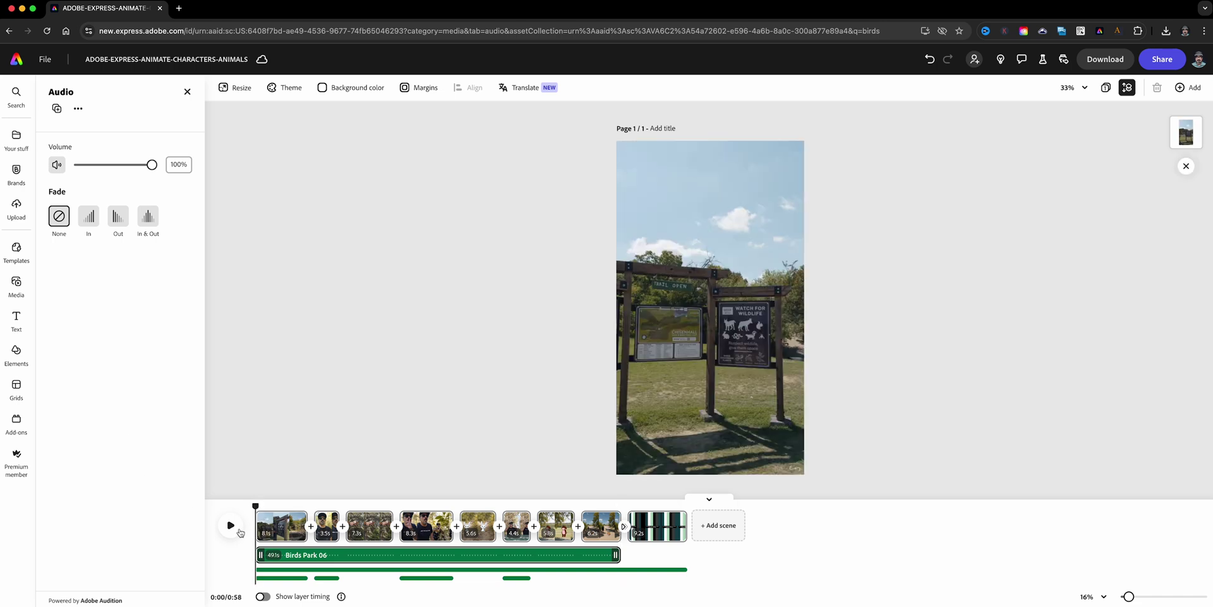
{"action": "left_click", "coordinate": [238, 532]}
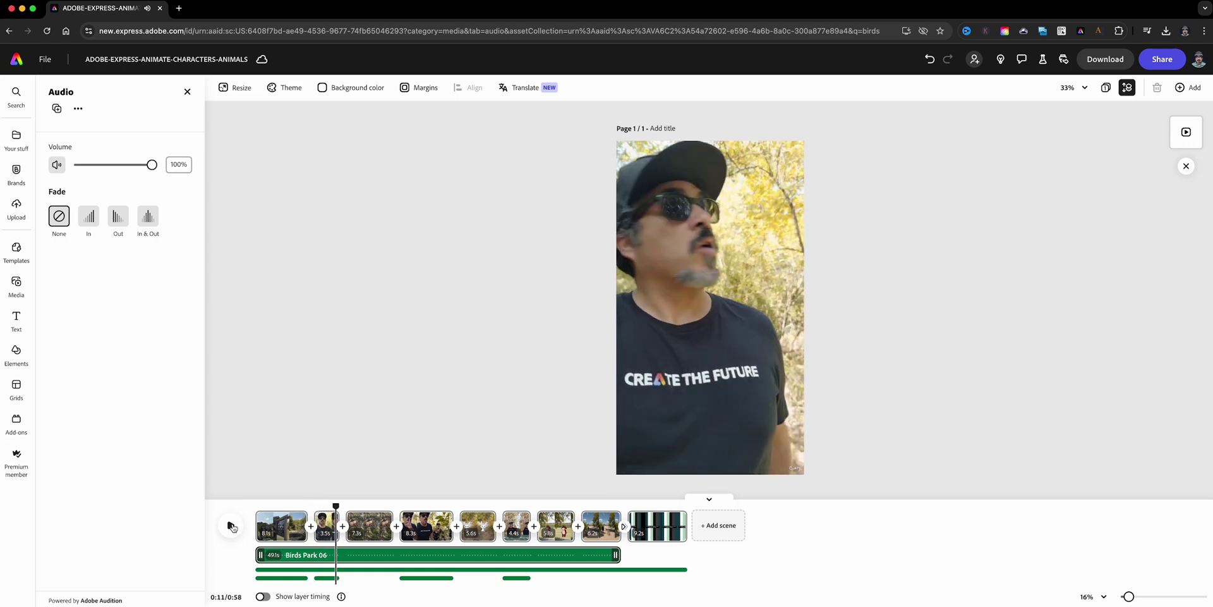
{"action": "left_click", "coordinate": [232, 526]}
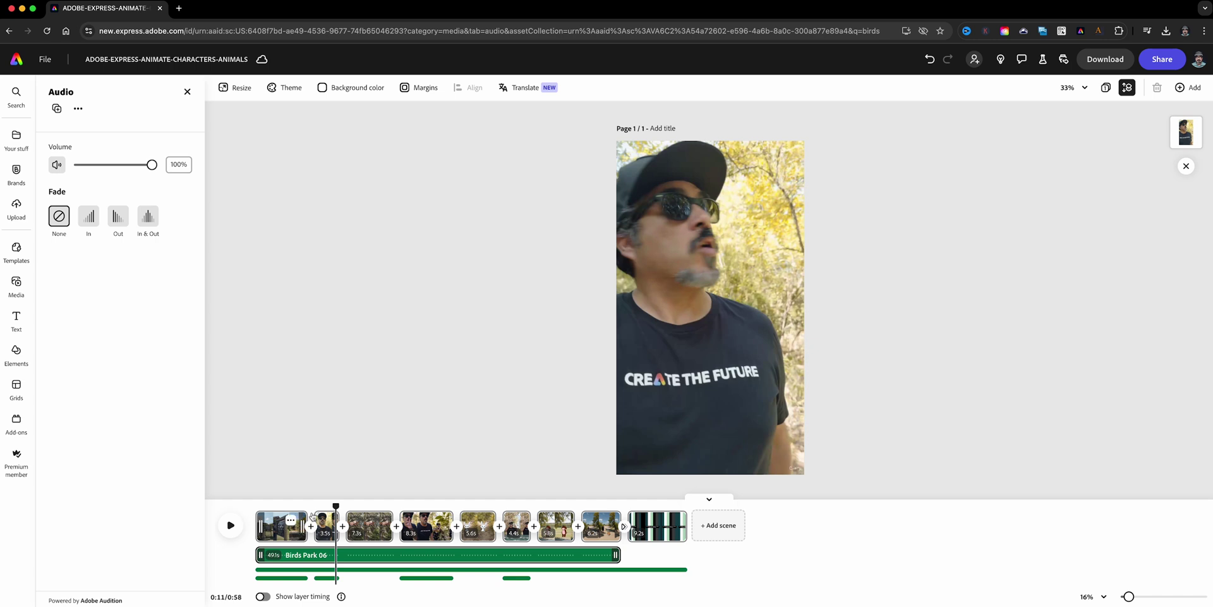
{"action": "left_click", "coordinate": [368, 510]}
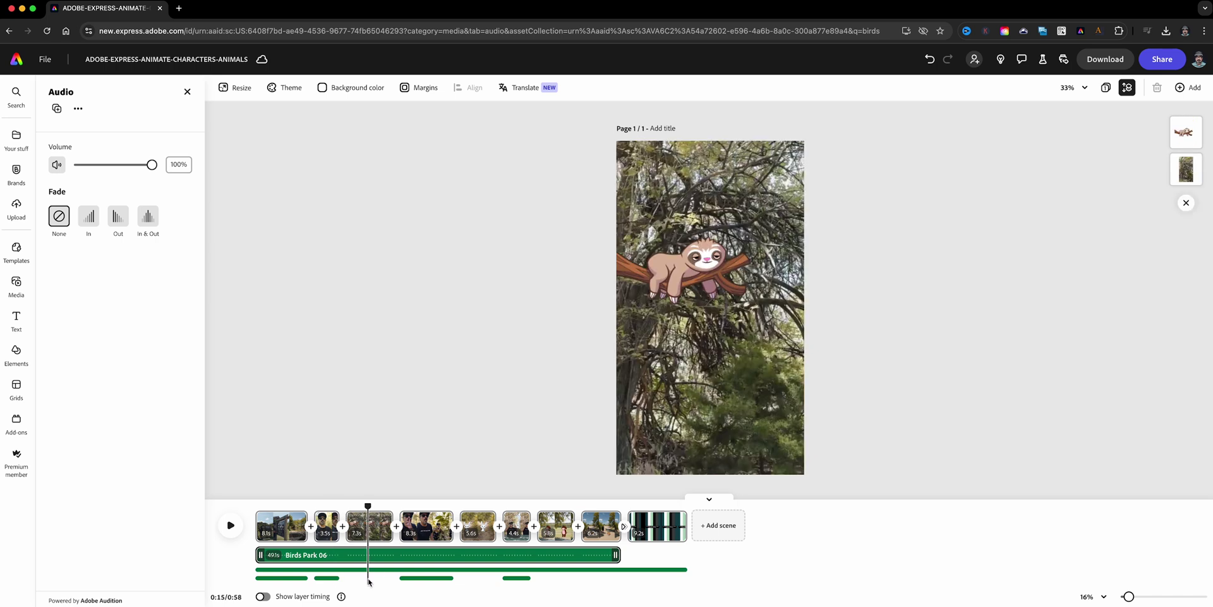
{"action": "left_click", "coordinate": [326, 577]}
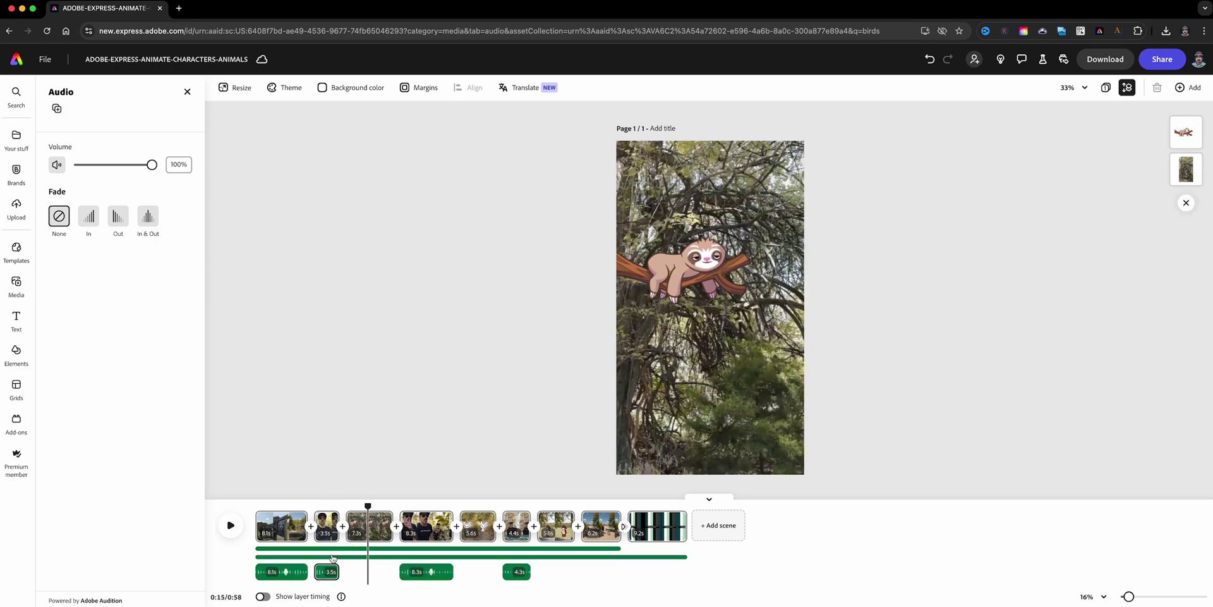
{"action": "left_click", "coordinate": [333, 556]}
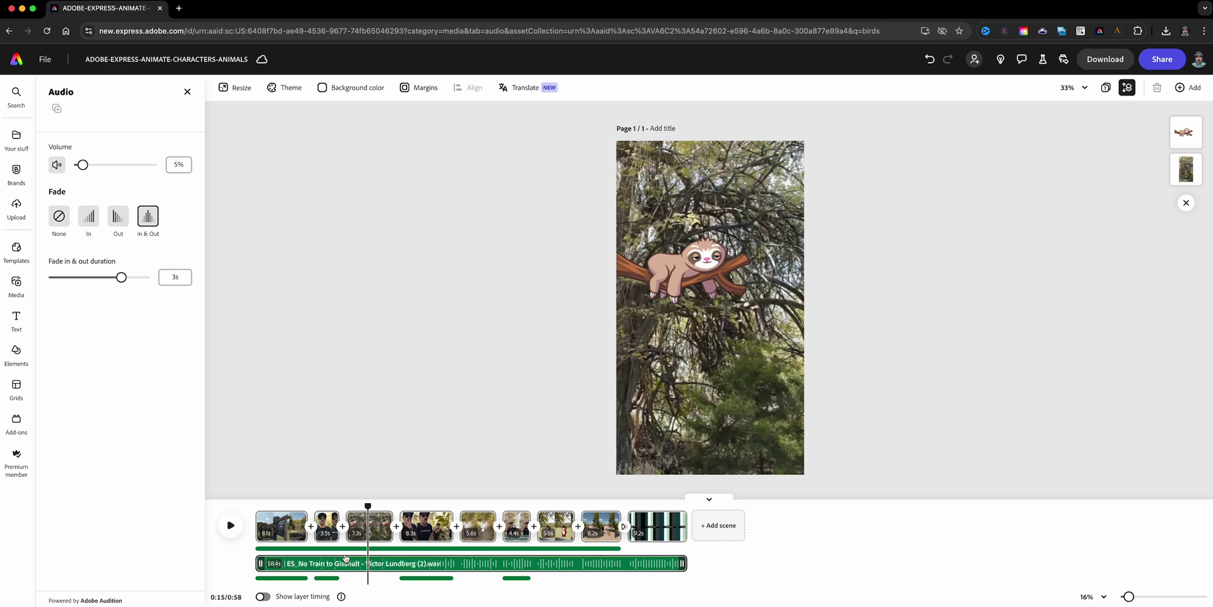
{"action": "left_click", "coordinate": [346, 549]}
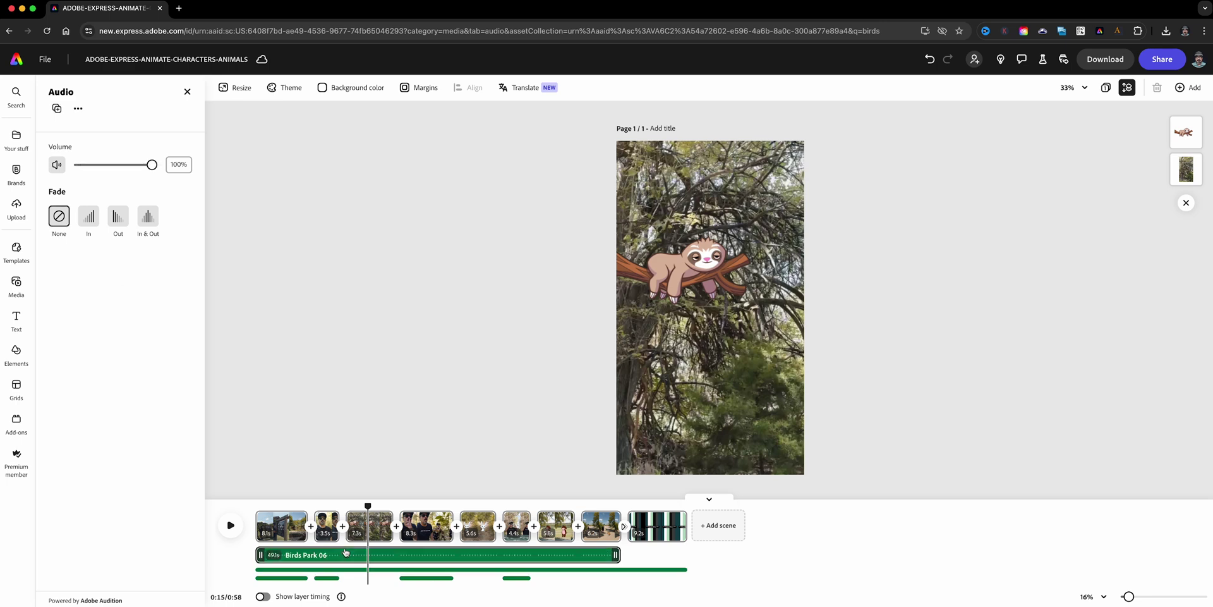